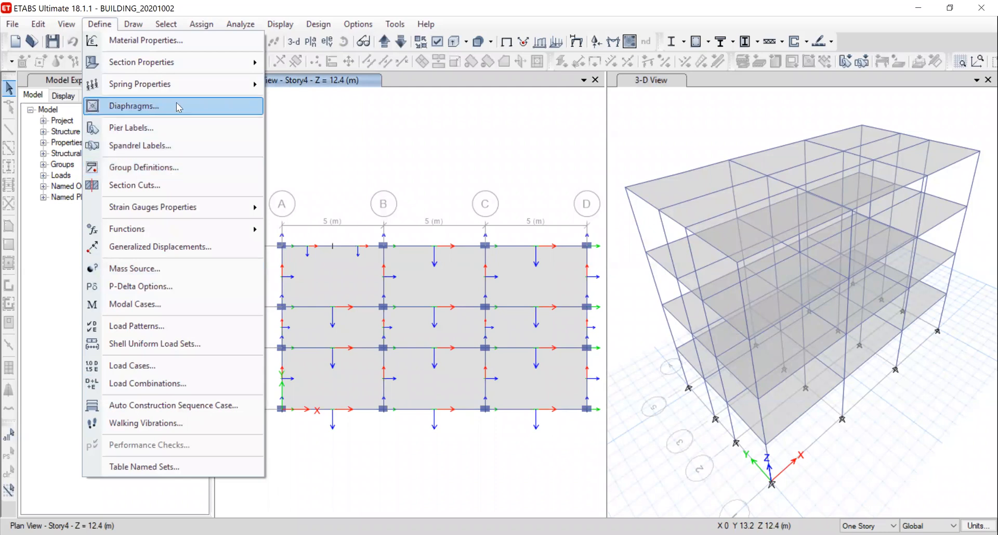
Step: Start a new response spectrum function using the IS 1893:2016 function type
mouse_move(165, 230)
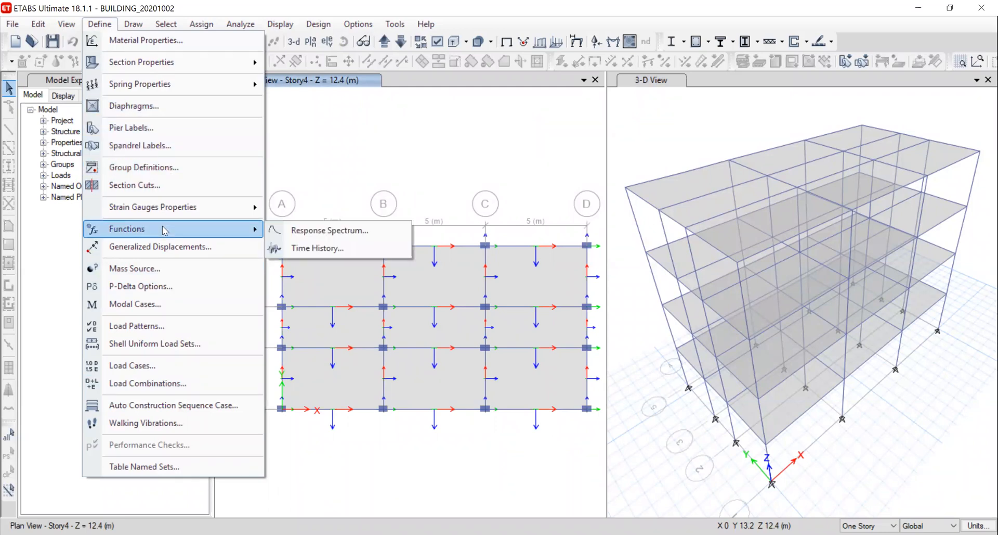
left_click(348, 235)
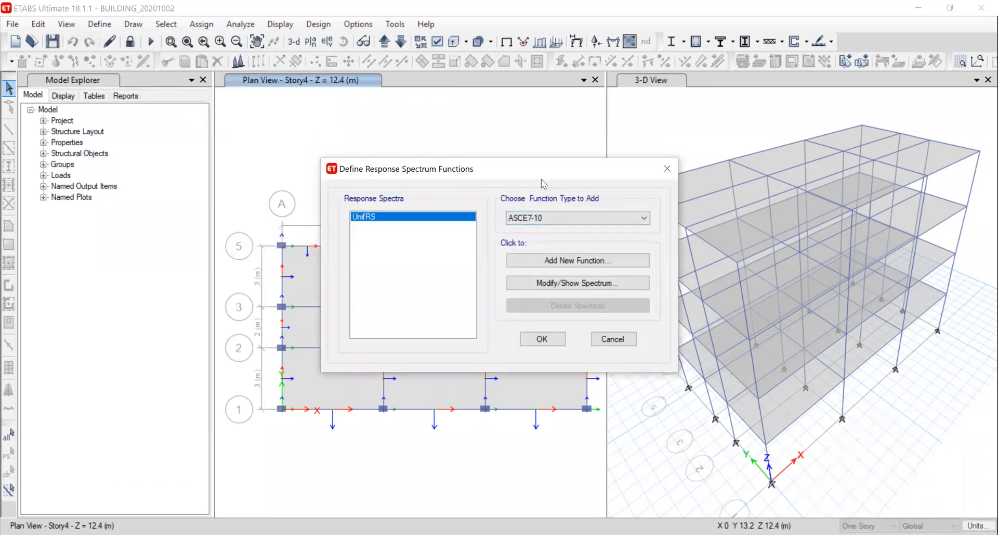
left_click(580, 218)
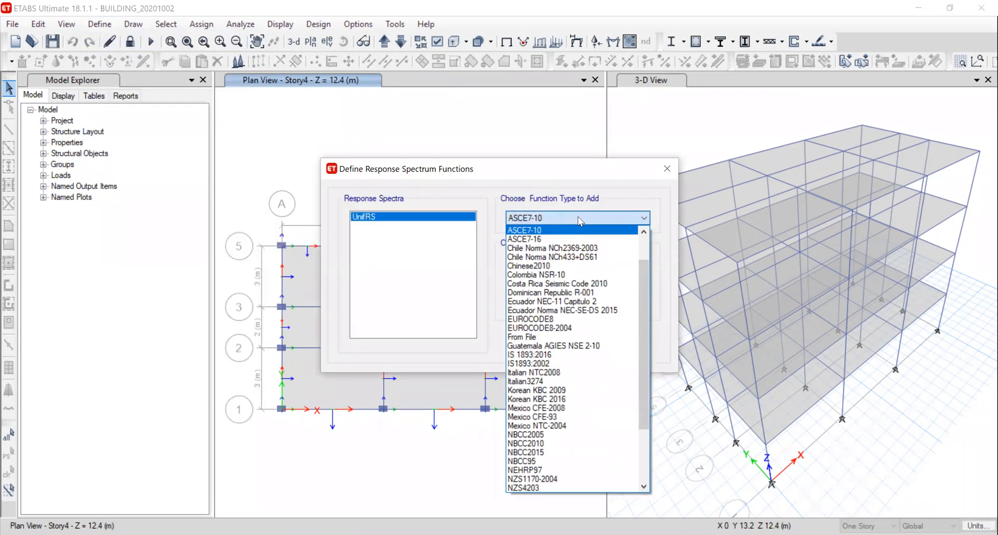
left_click(556, 355)
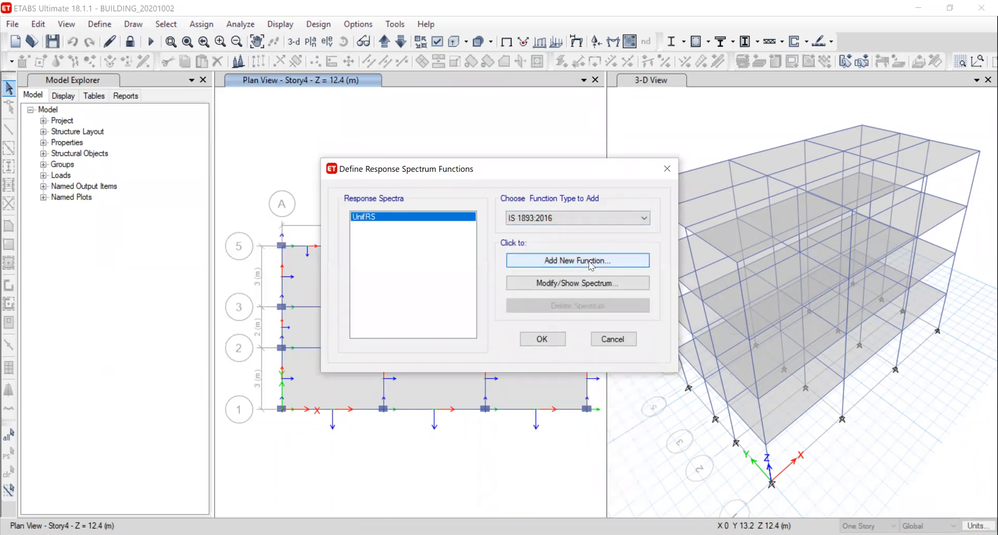
left_click(589, 267)
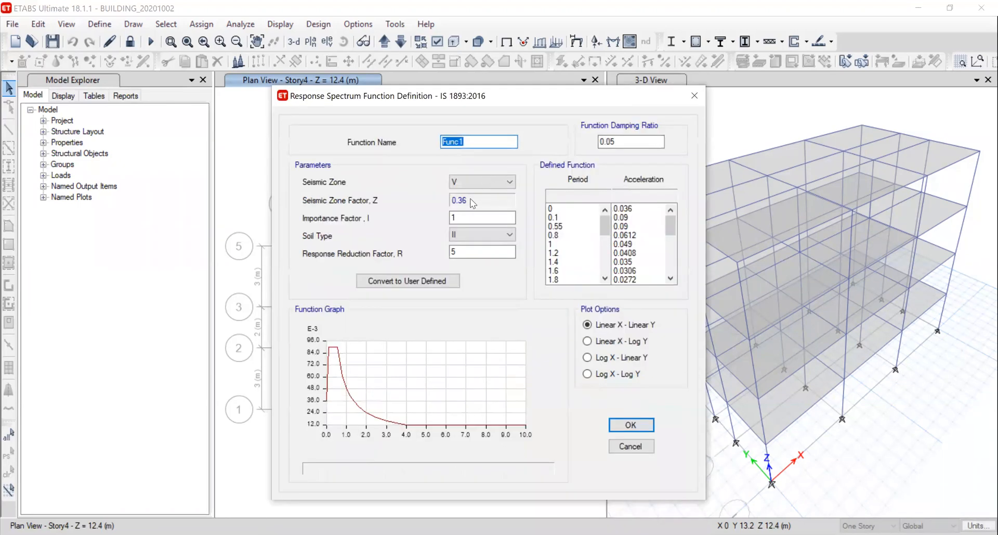
Step: Set the spectrum's seismic zone to III and review the importance factor, response reduction factor, acceleration values and damping ratio
left_click(508, 182)
left_click(464, 198)
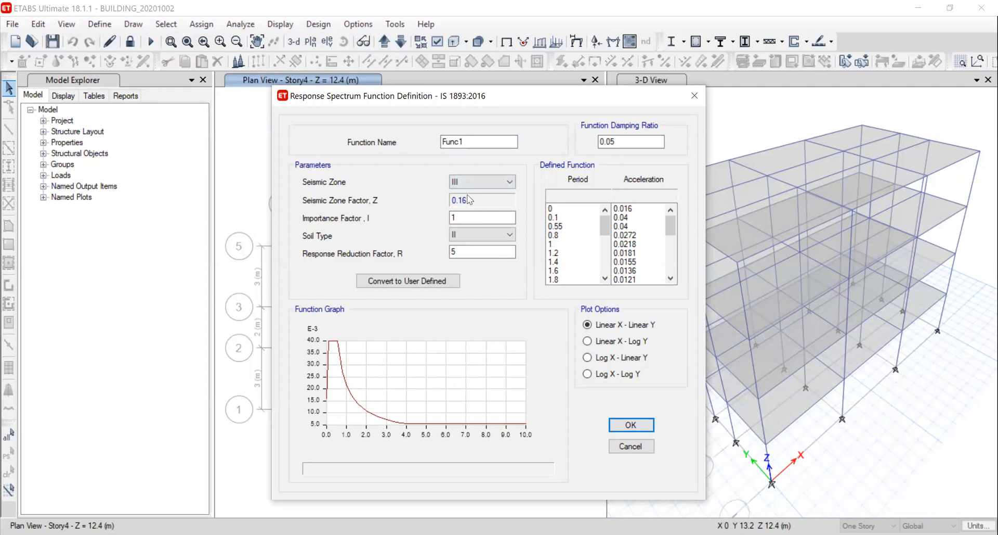
left_click(473, 218)
left_click(476, 254)
left_click(674, 258)
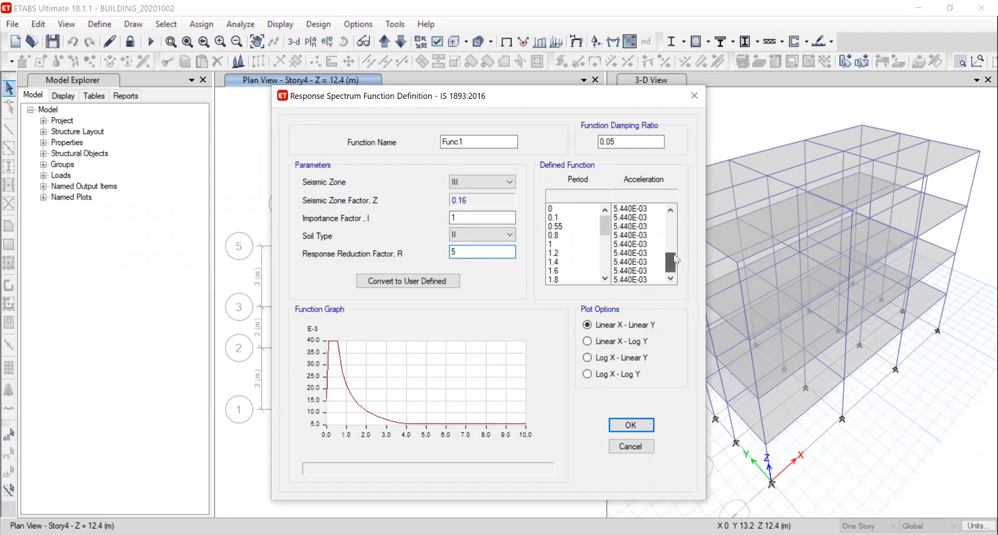
left_click(674, 217)
left_click(630, 139)
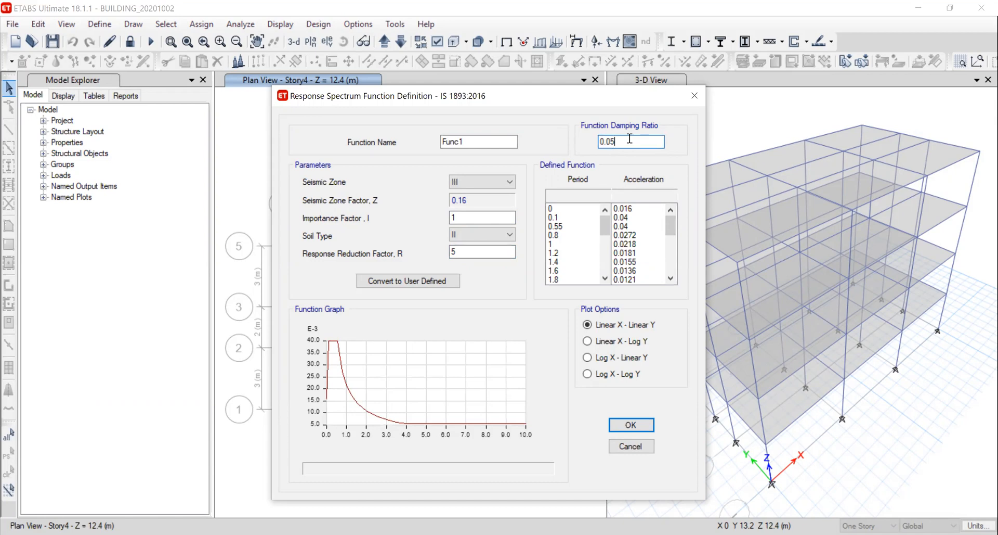
Step: Name the response spectrum function IS1893-II and save its definition
left_click_drag(510, 141, 397, 142)
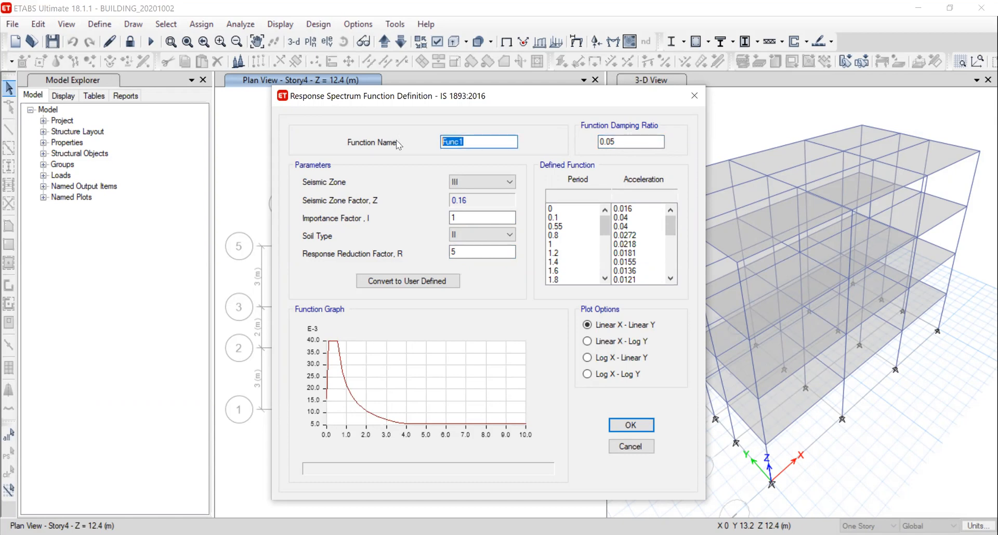
type("IS1893-II")
left_click(631, 425)
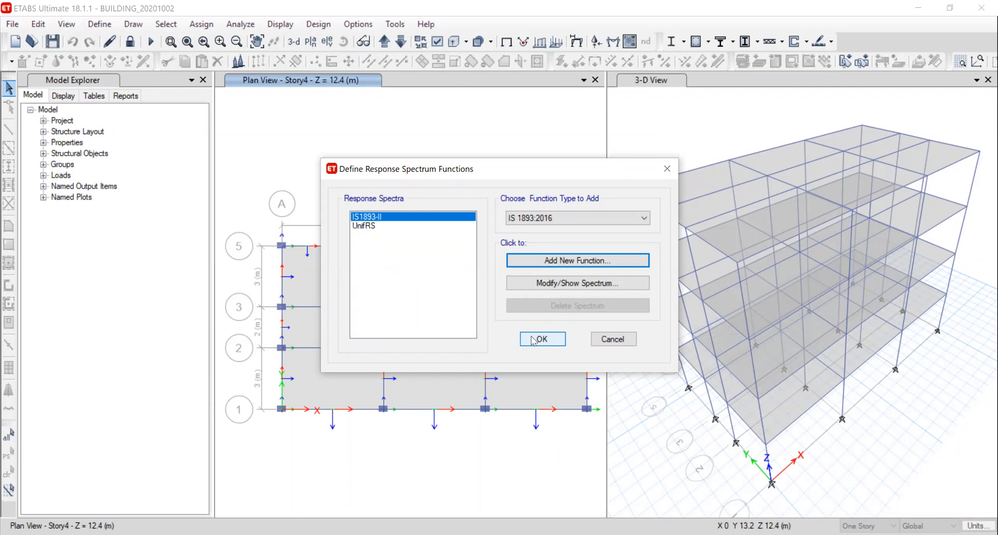
left_click(598, 217)
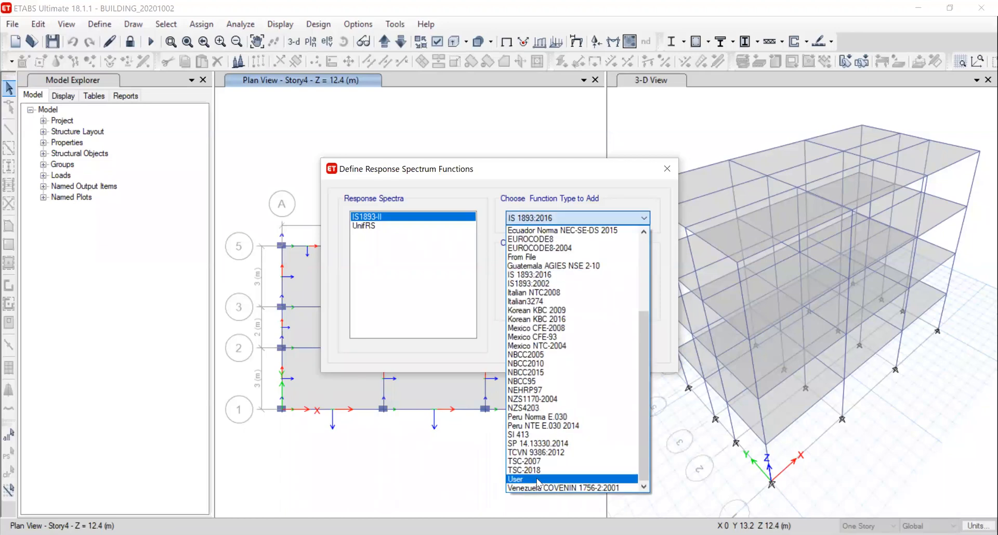
left_click(538, 479)
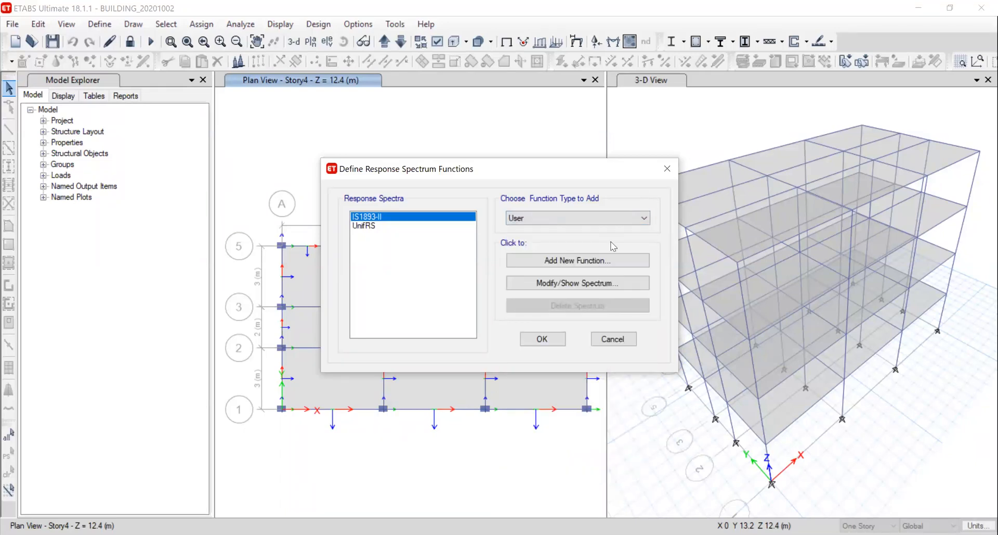
left_click(589, 263)
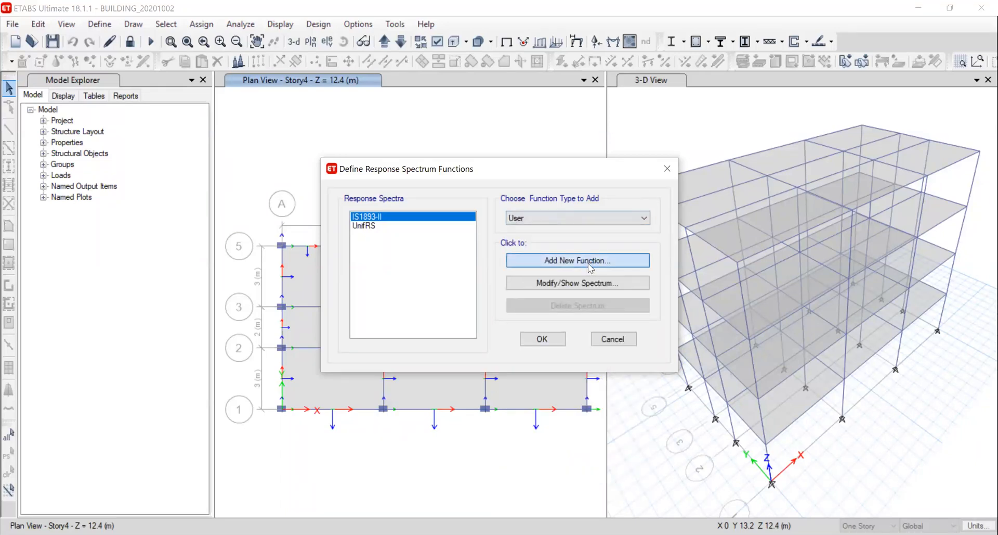
key("alt+space")
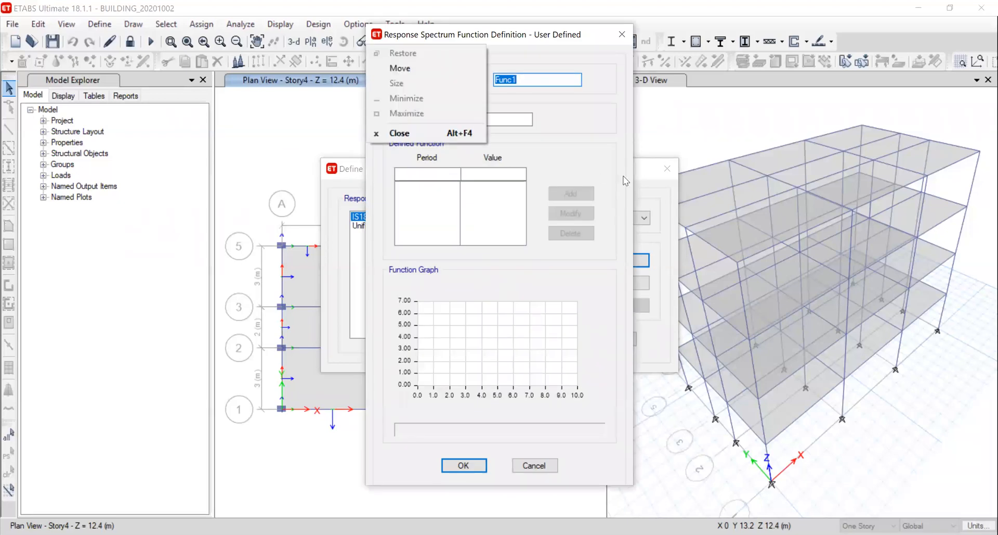
key("Escape")
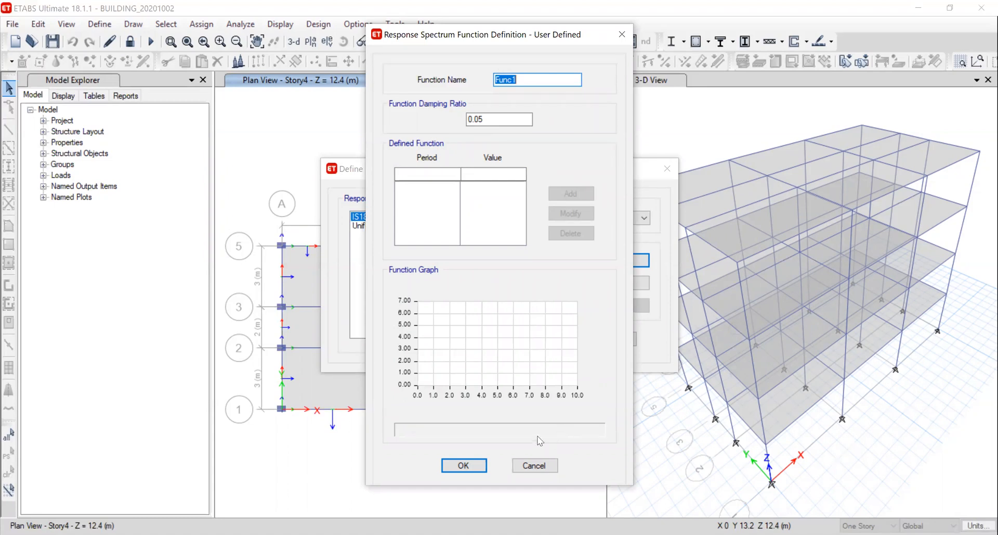
left_click(536, 464)
Step: Start another response spectrum function using the From File function type
left_click(596, 221)
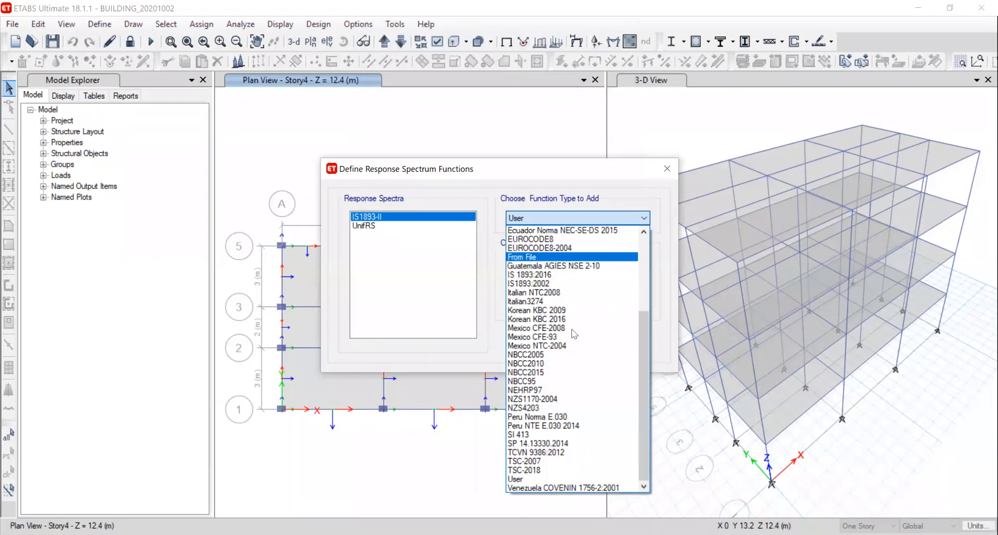
scroll(541, 285, "up", 1)
left_click(541, 283)
left_click(577, 260)
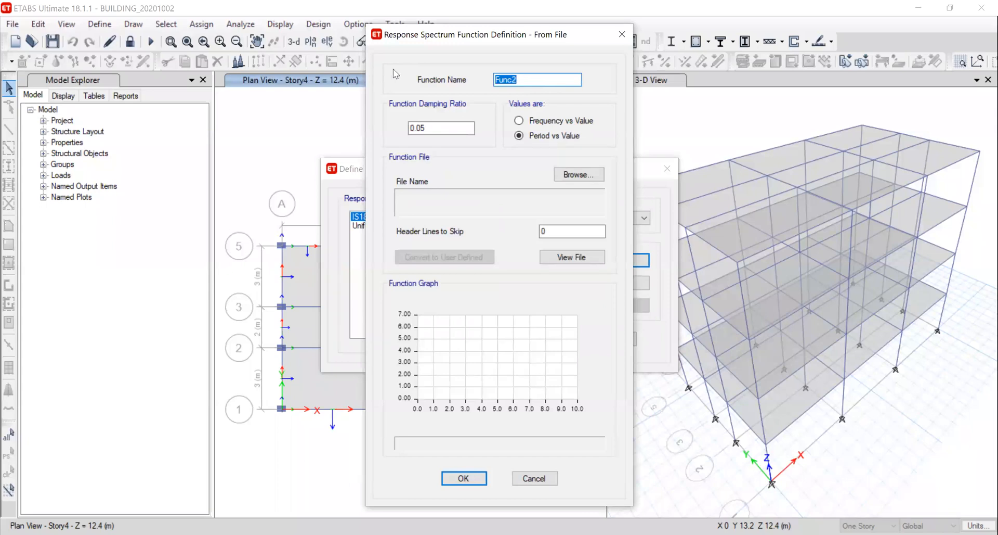
Step: Browse the text files, open Site Specific Spectrum for inspection, and load it as the function's data file
left_click(581, 175)
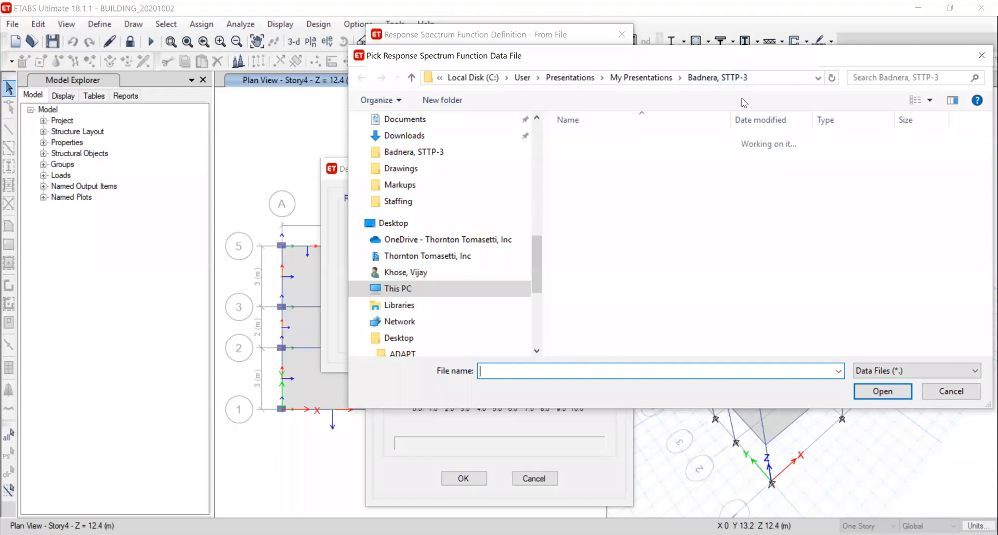
left_click(819, 410)
left_click(809, 432)
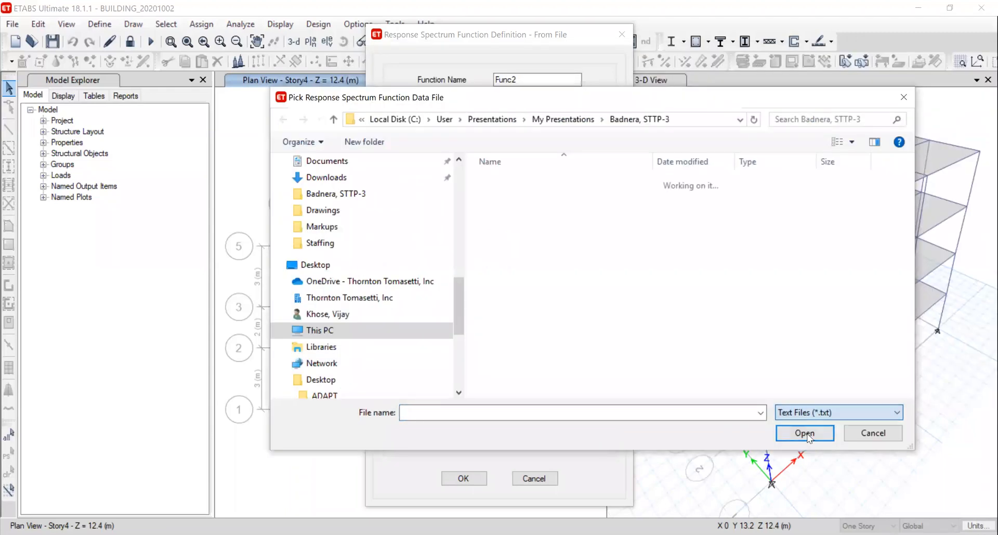
left_click(812, 412)
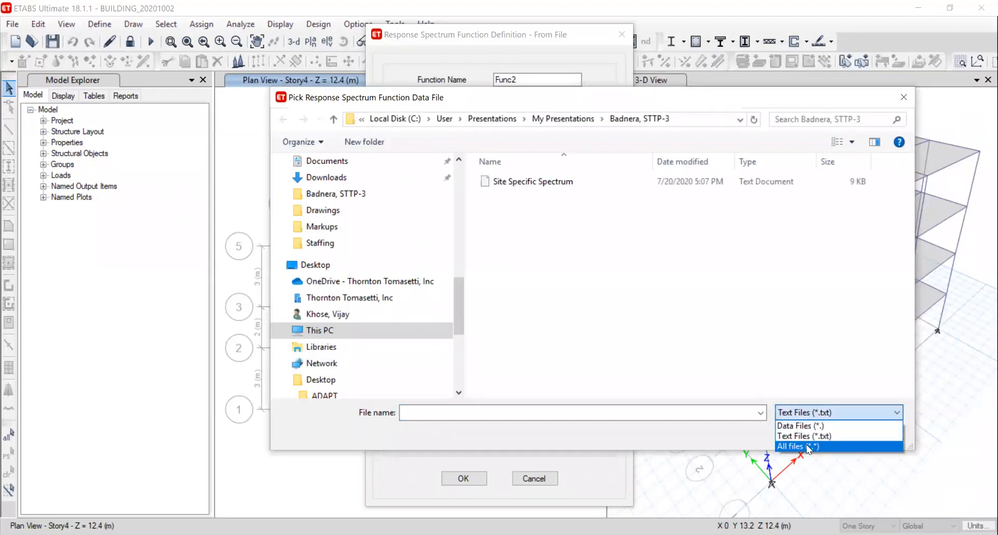
left_click(804, 435)
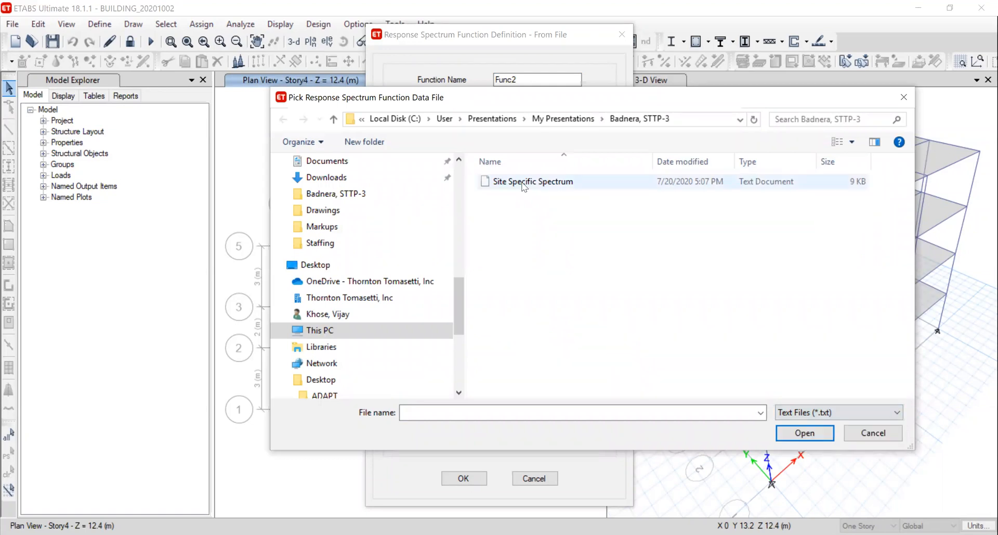
left_click(524, 185)
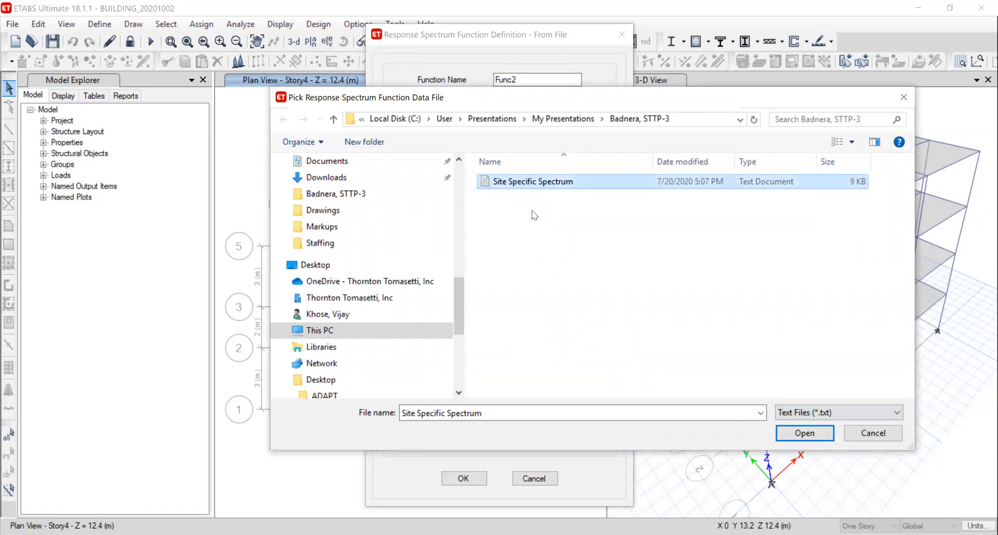
right_click(533, 183)
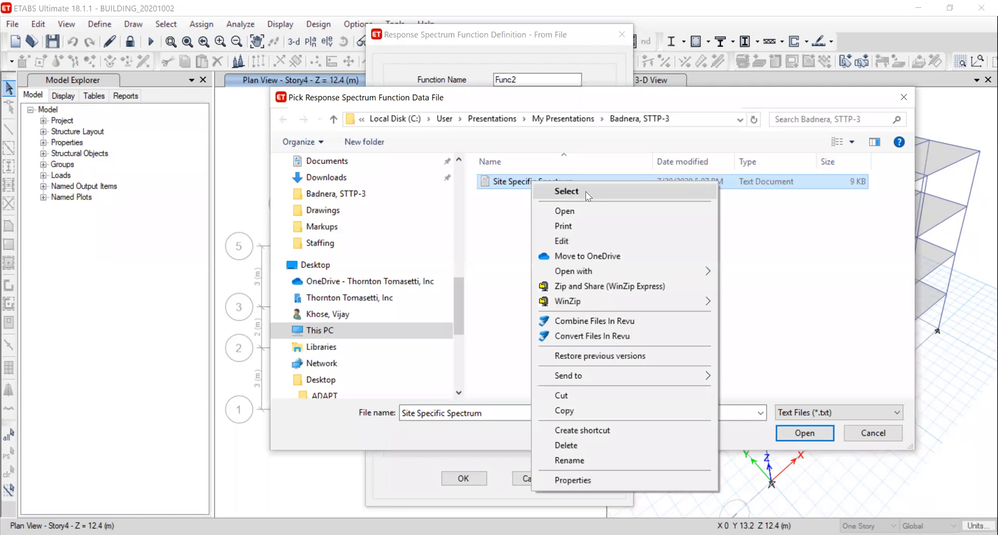
left_click(580, 211)
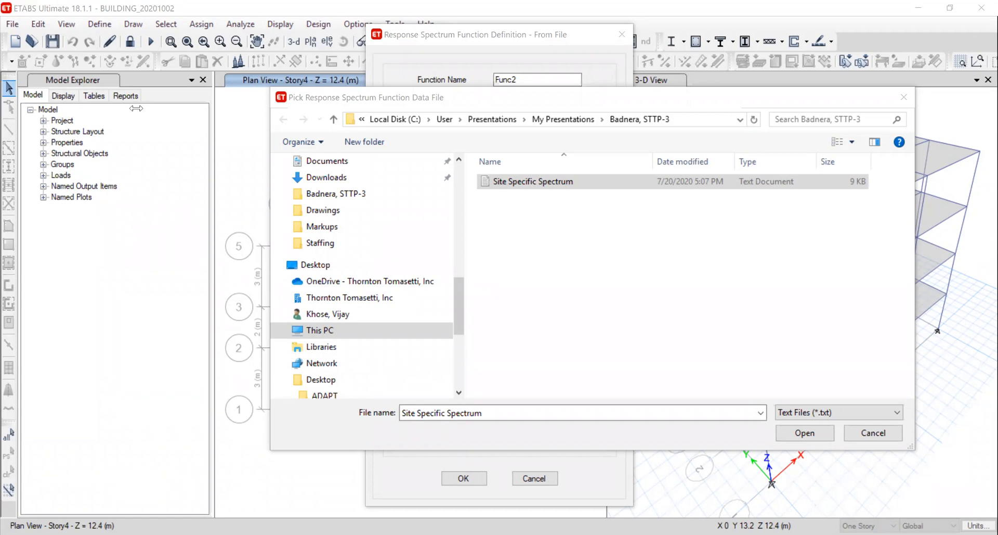
left_click(536, 181)
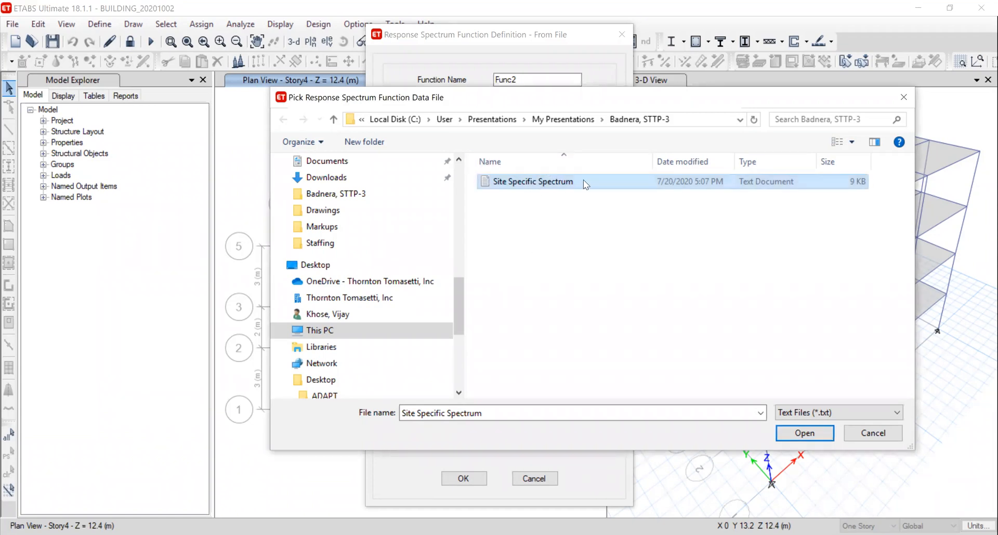
left_click(803, 433)
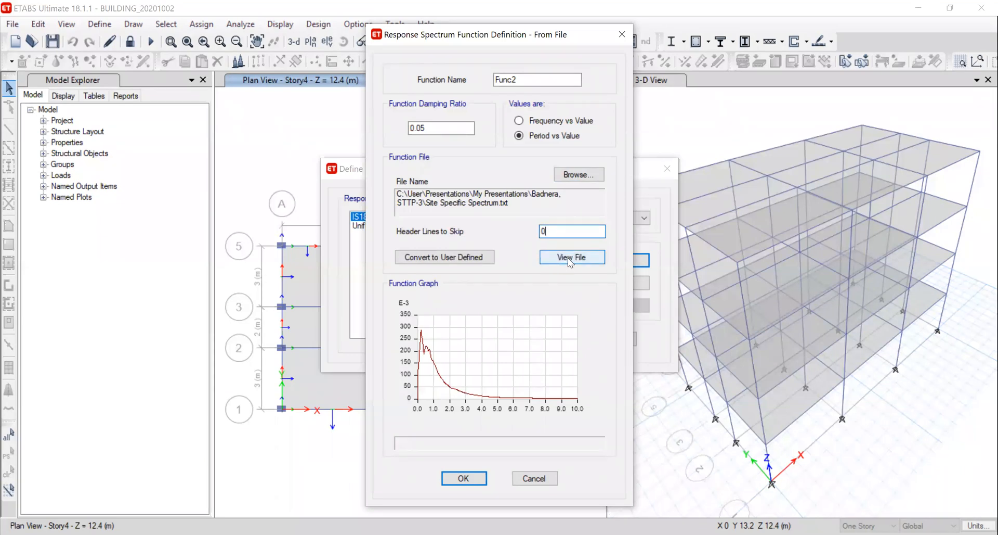
Step: View the loaded spectrum file, set the header lines to skip to 1, and keep the values as Period vs Value
left_click(568, 257)
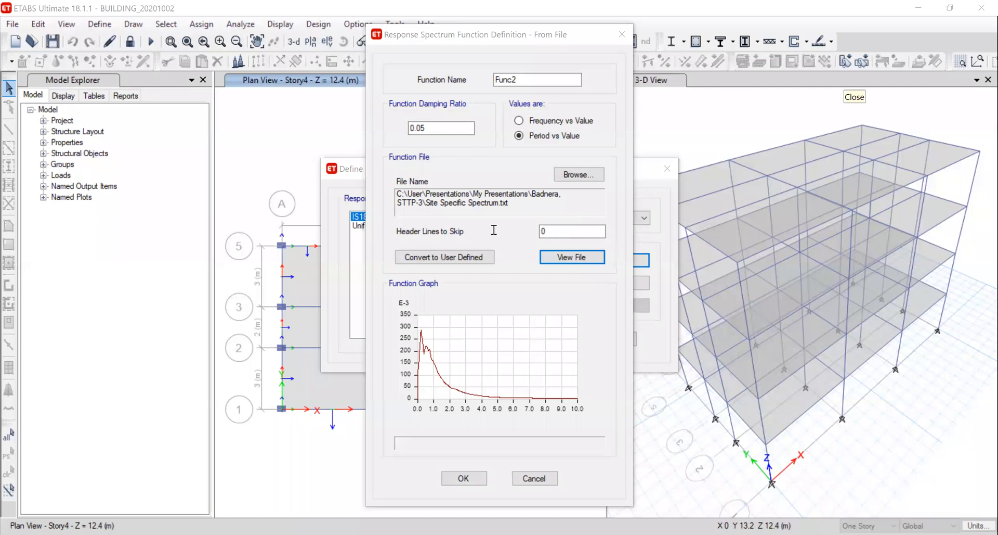
double_click(572, 232)
type("1")
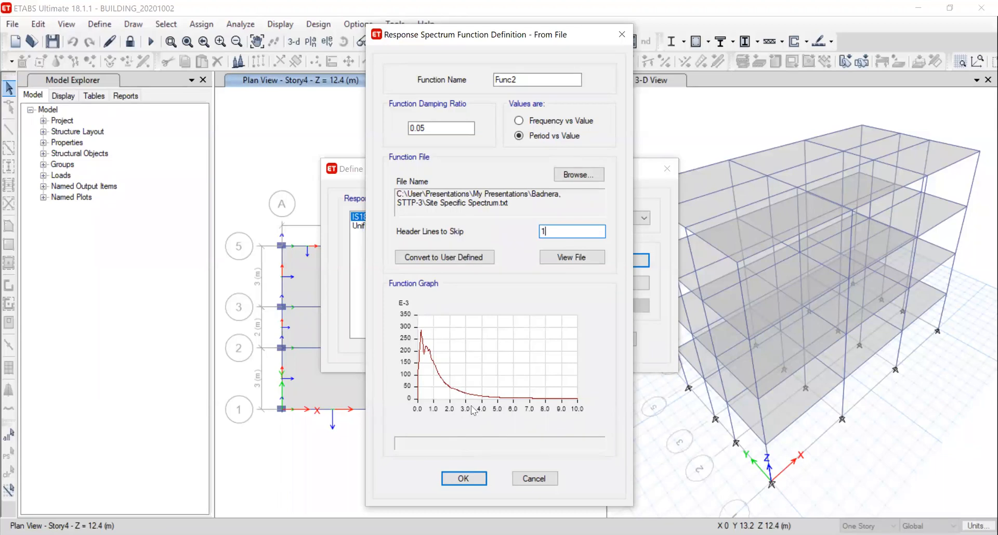
left_click(563, 125)
left_click(552, 136)
Step: Name the file-based function SSRP, save it, and accept the response spectrum function definitions
left_click_drag(539, 79, 476, 79)
type("s")
key("BackSpace")
type("s")
key("BackSpace")
type("SS")
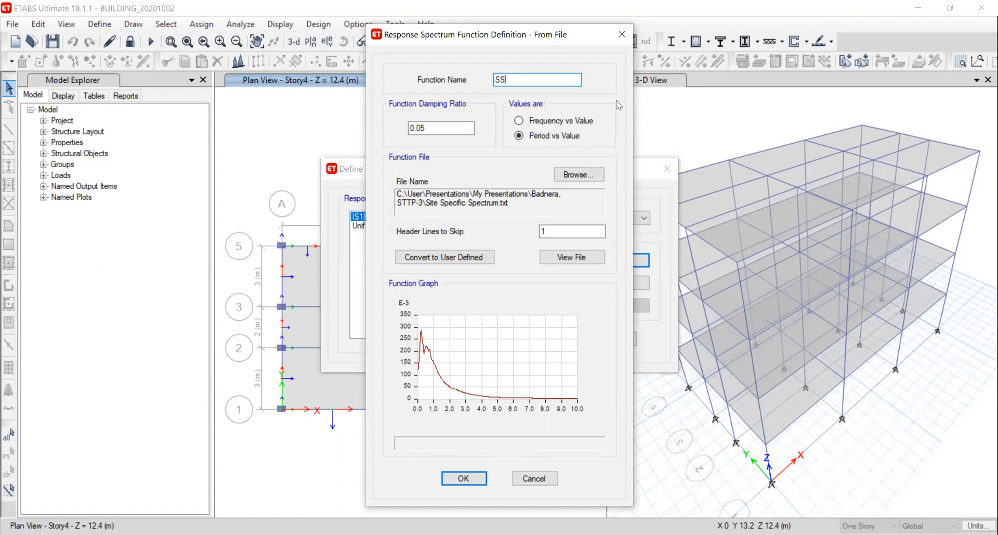
left_click(529, 80)
type("RP")
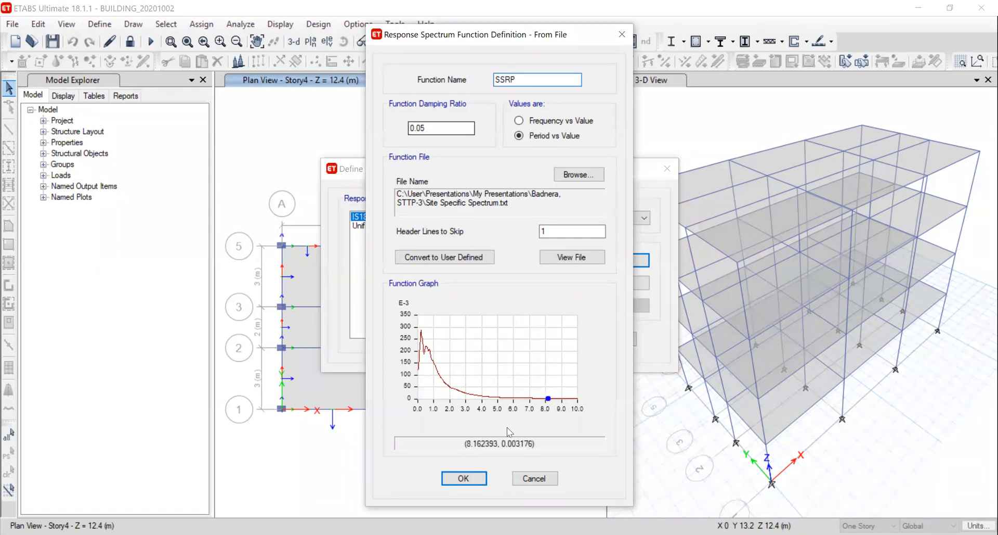
key("Return")
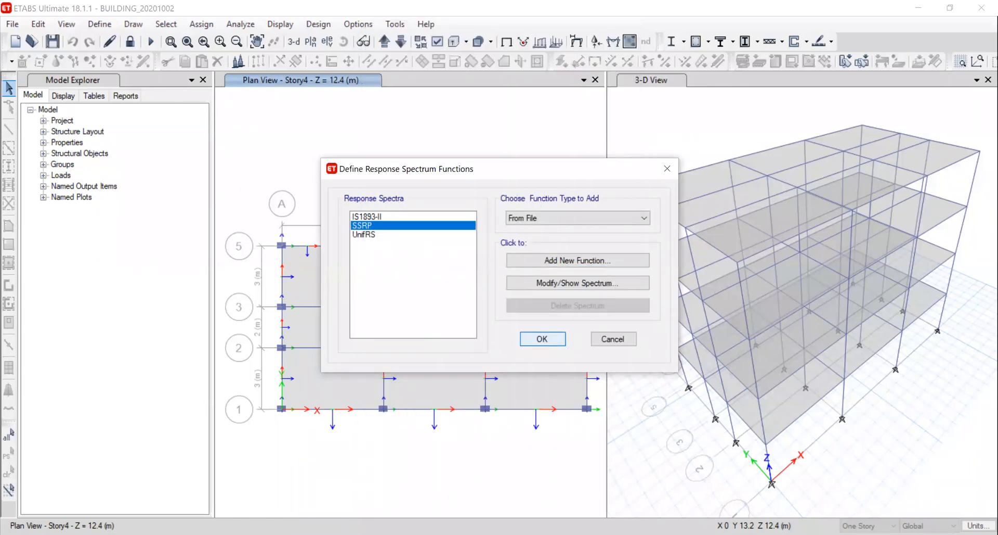
key("Return")
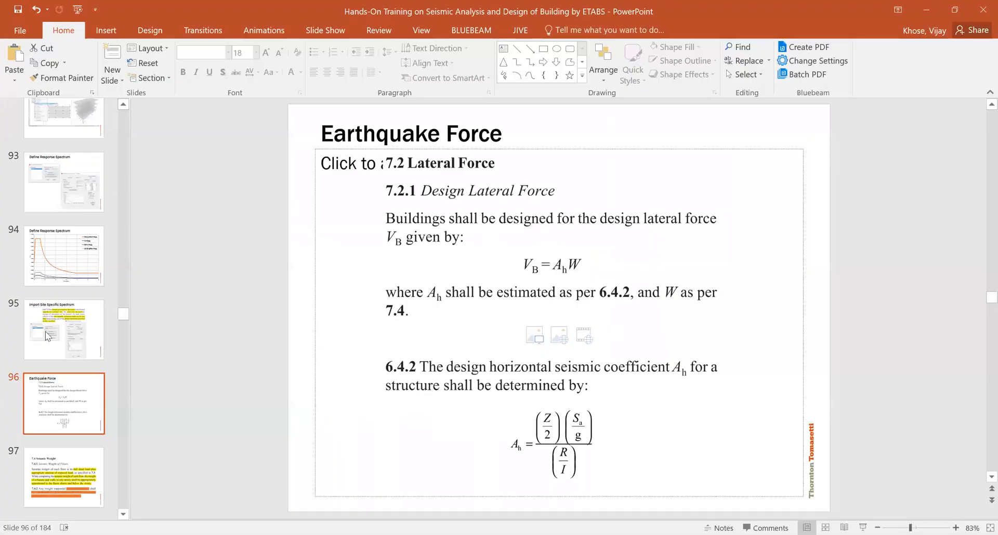
Step: Look through the Import Site Specific Spectrum and Earthquake Force slides in the PowerPoint presentation
left_click(46, 330)
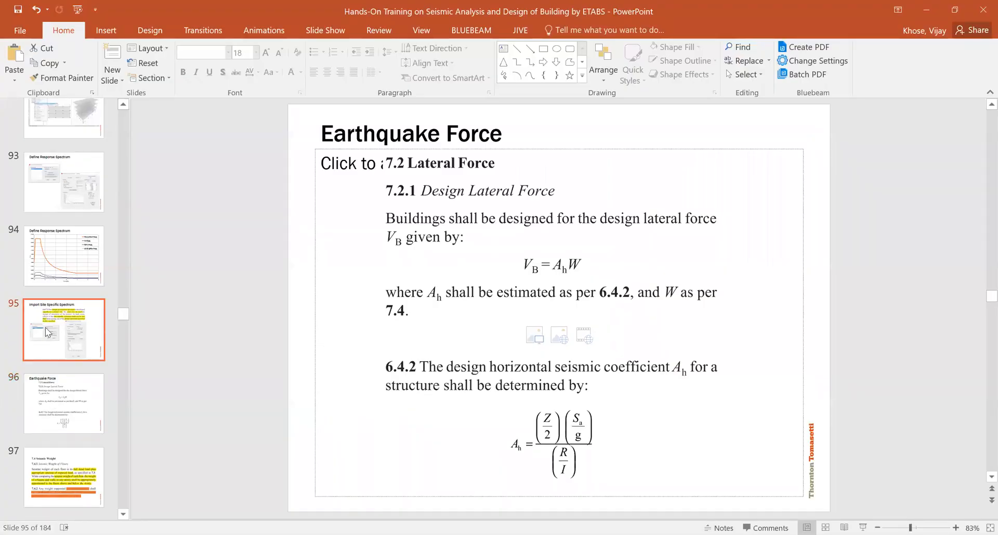
left_click(52, 398)
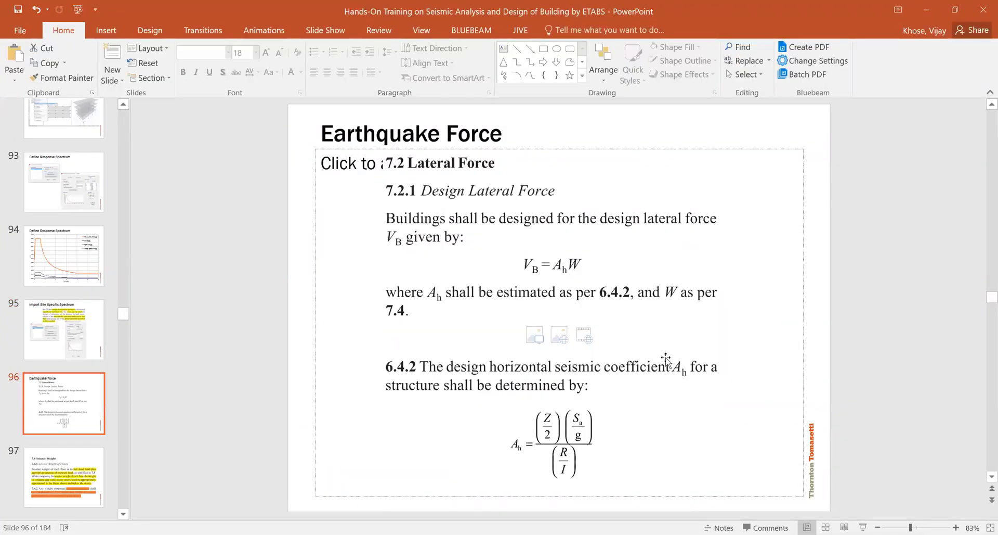
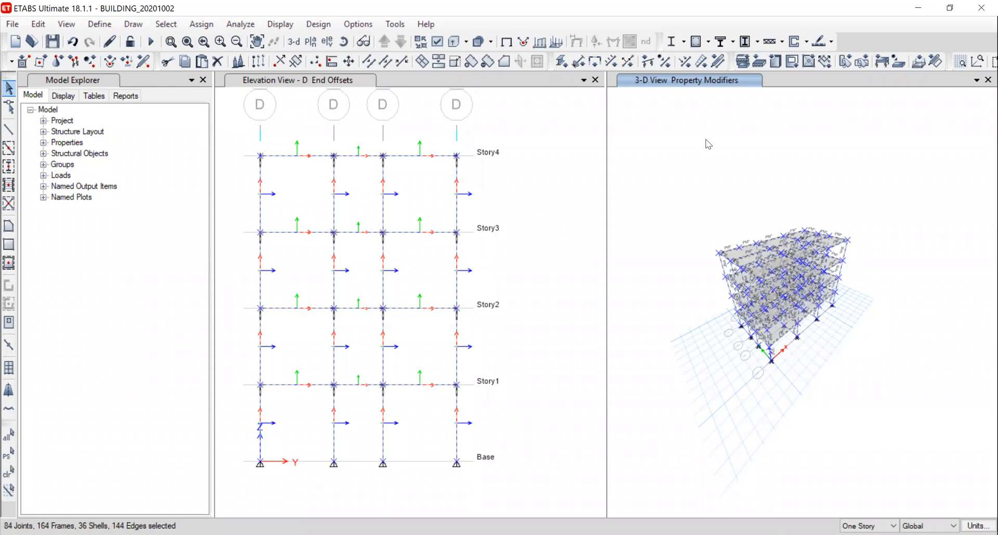
Step: Check the D1 diaphragm definition without changing its Rigid setting, and assign D1 to the selected floor shells on all stories
left_click(201, 24)
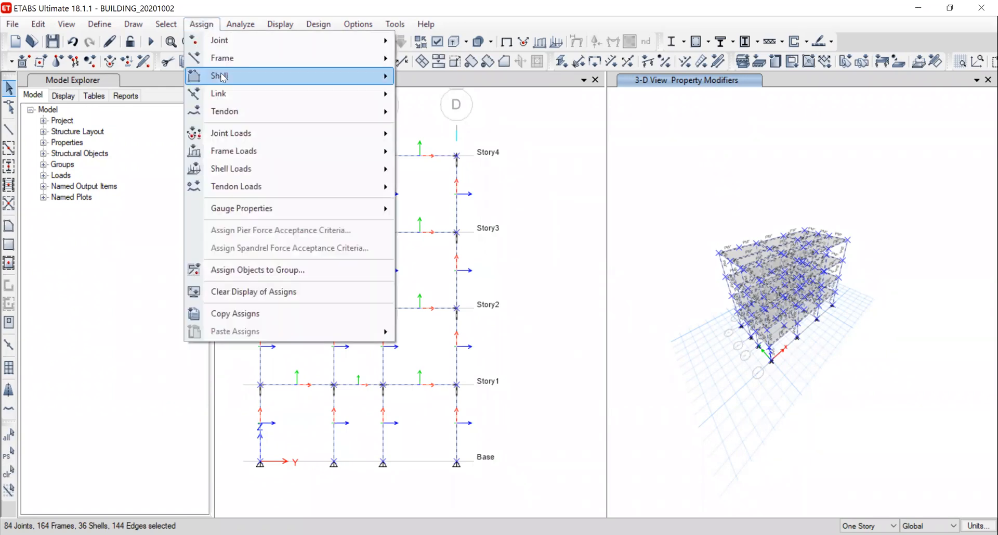
mouse_move(224, 76)
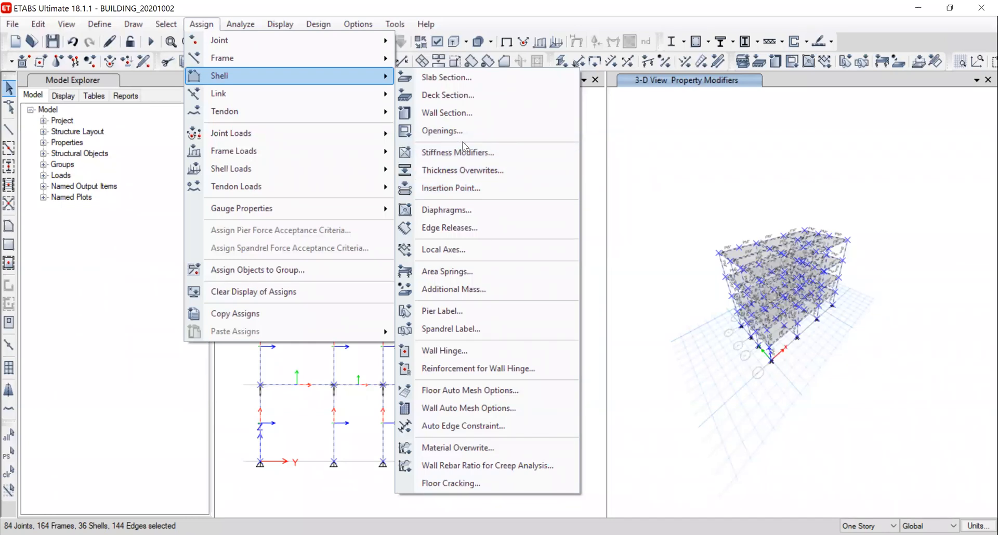
left_click(442, 211)
left_click(421, 176)
left_click(490, 392)
left_click(563, 254)
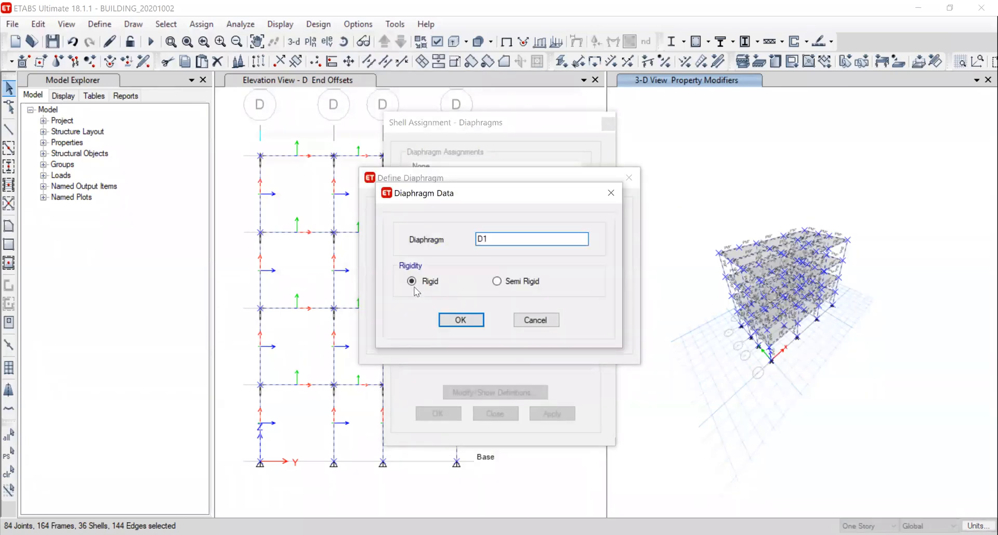
left_click(541, 323)
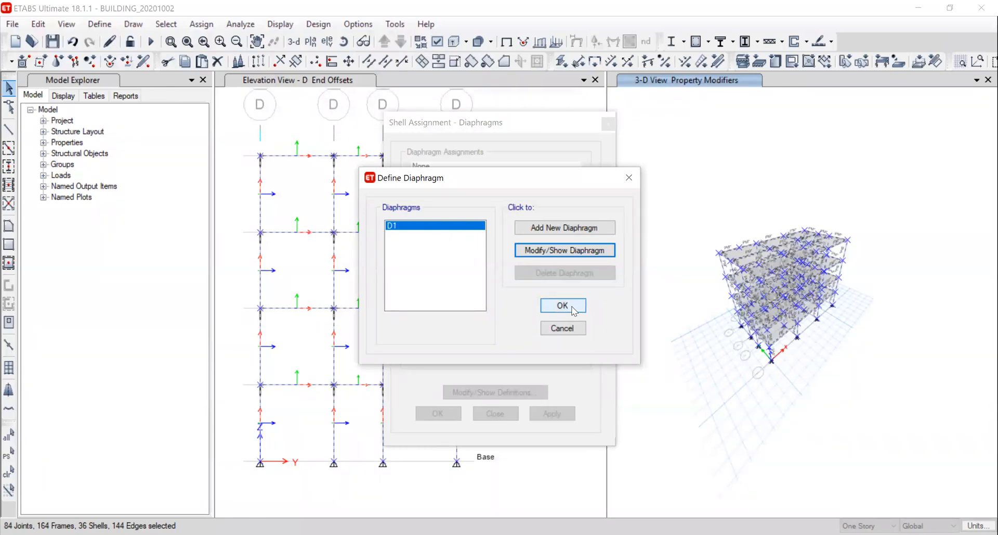
left_click(575, 311)
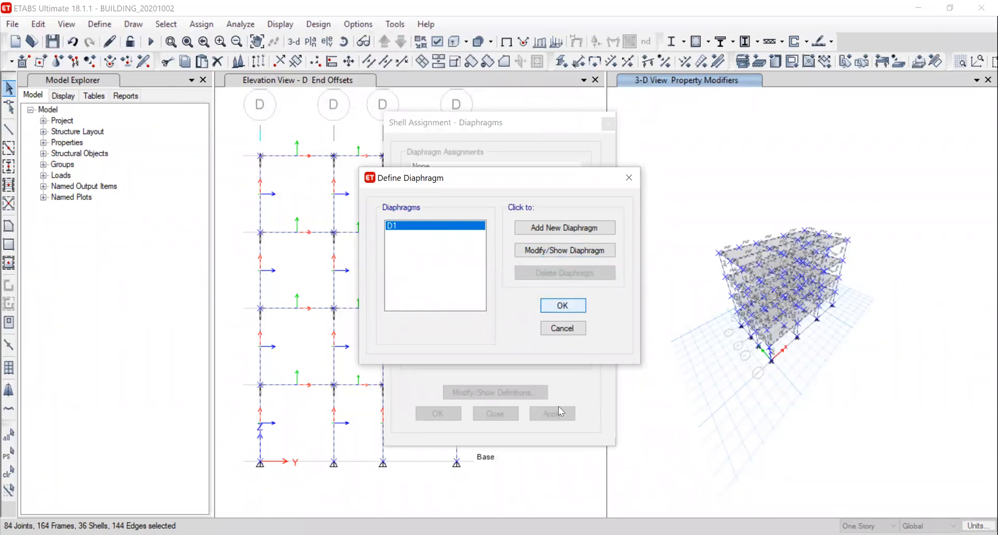
key("Return")
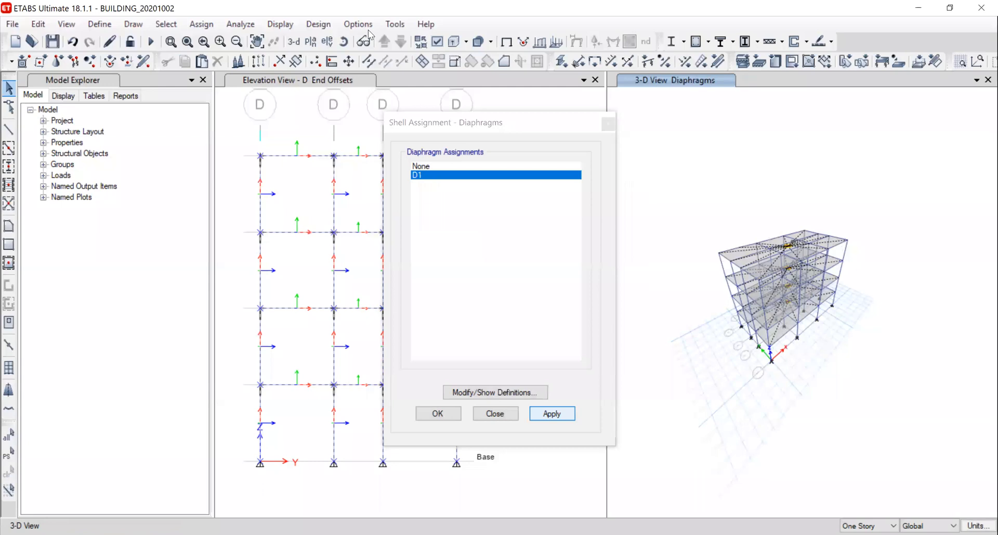
Step: Inspect the diaphragm assignments in plan view, going from Story4 down to Story1
left_click(310, 43)
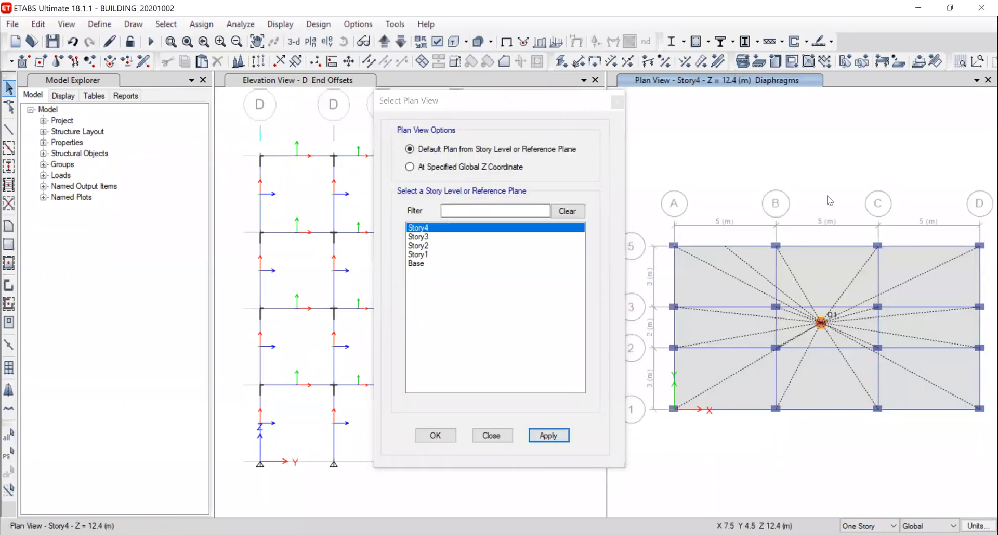
left_click(401, 44)
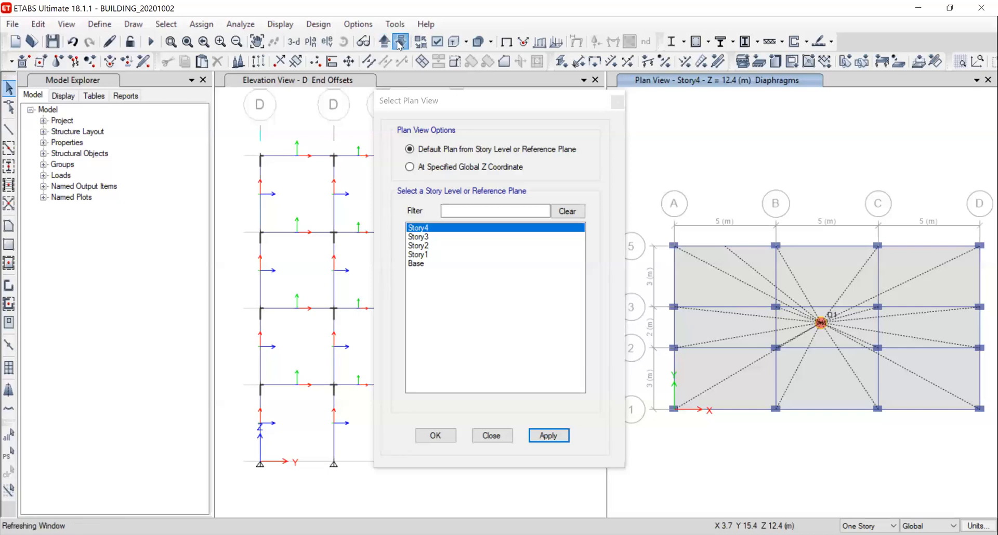
left_click(403, 44)
left_click(403, 44)
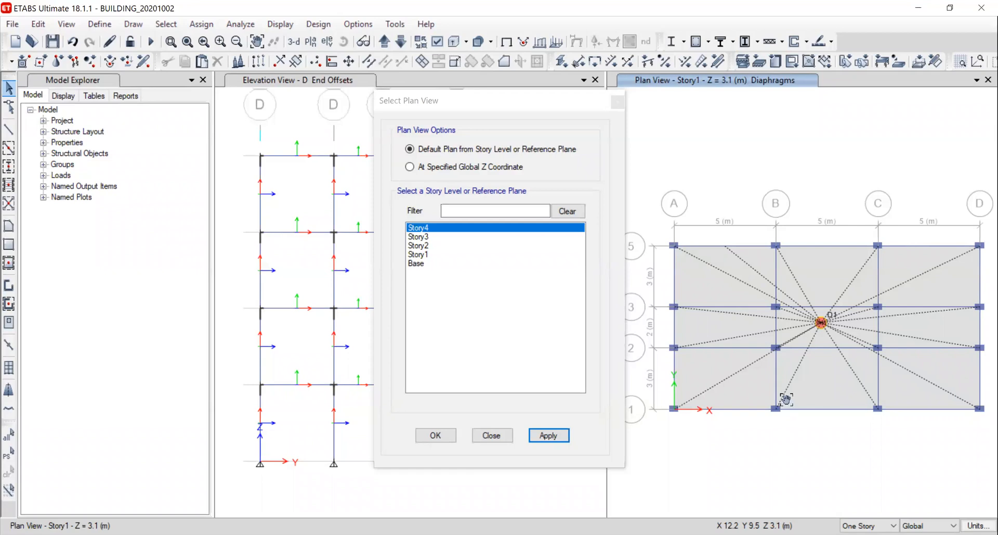
scroll(768, 394, "up", 2)
scroll(781, 297, "down", 5)
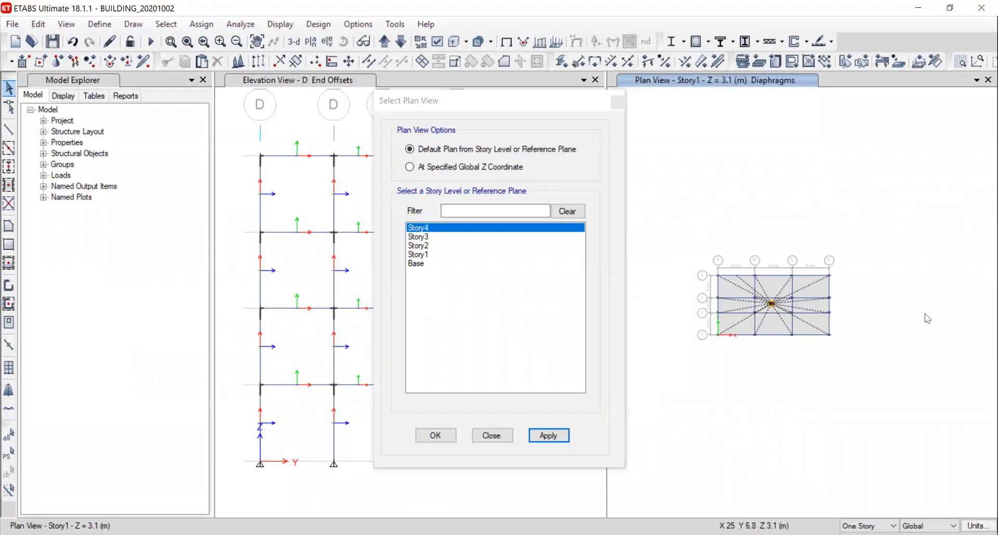
middle_click_drag(860, 295, 867, 327)
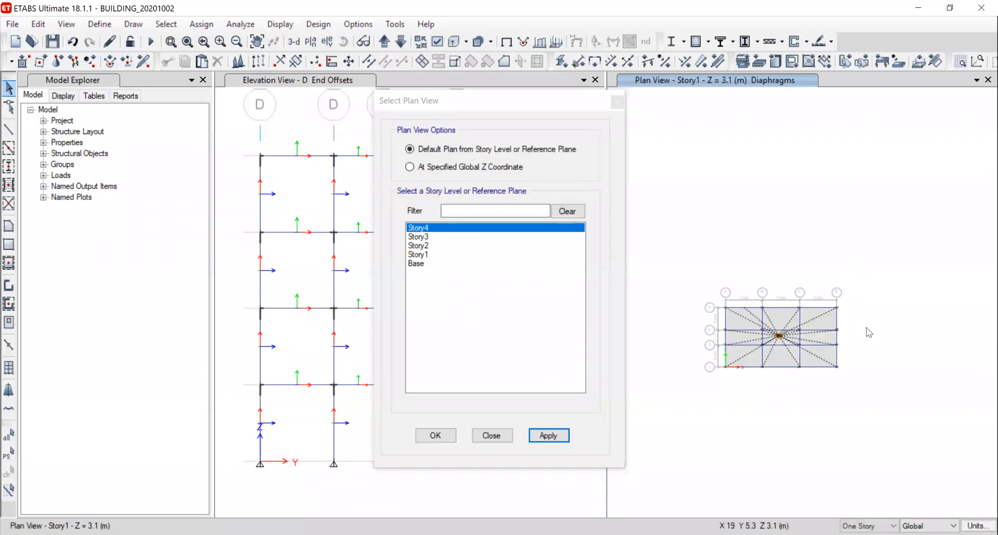
middle_click_drag(855, 360, 831, 366)
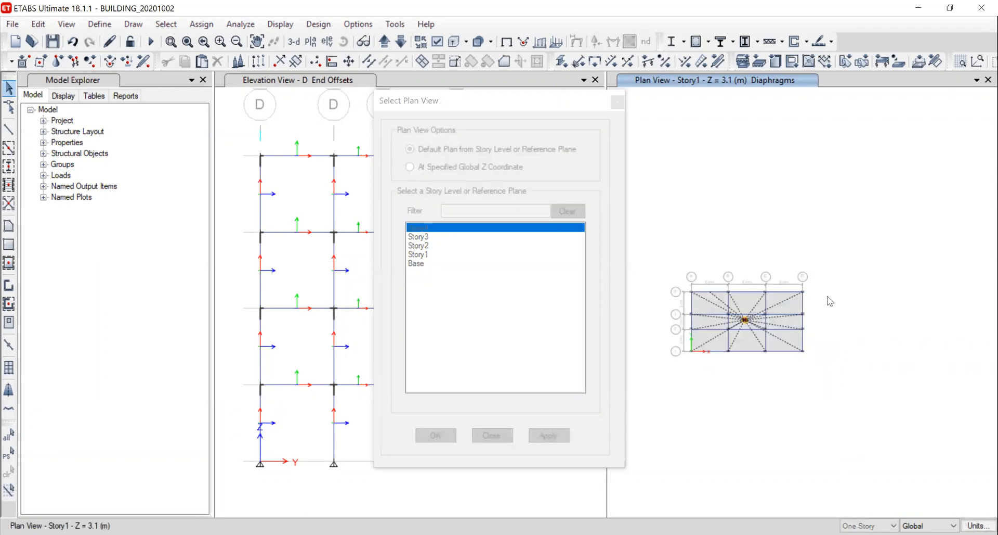